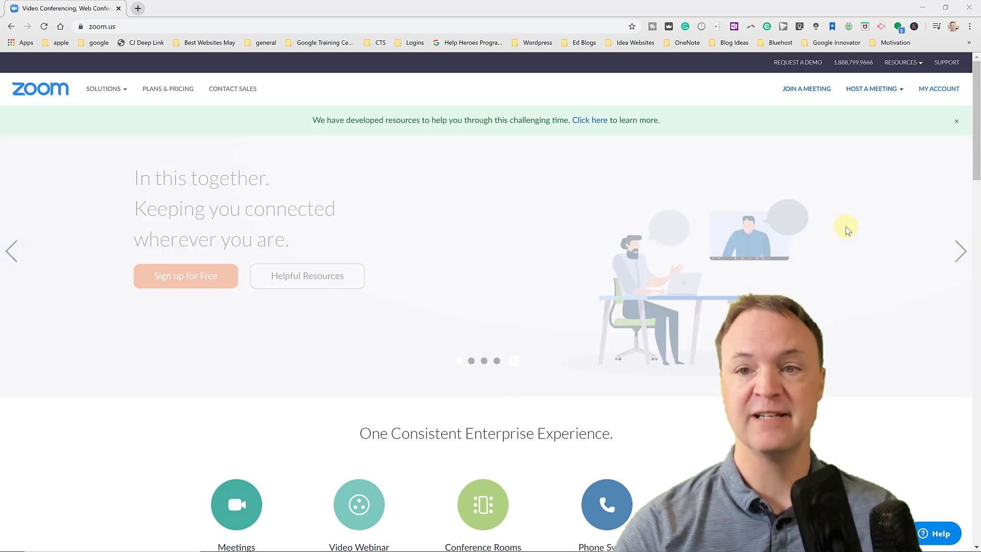
In the web portal's In Meeting (Advanced) settings, enable Breakout room with pre-assignment when scheduling, and save
{"action": "left_click", "coordinate": [933, 90]}
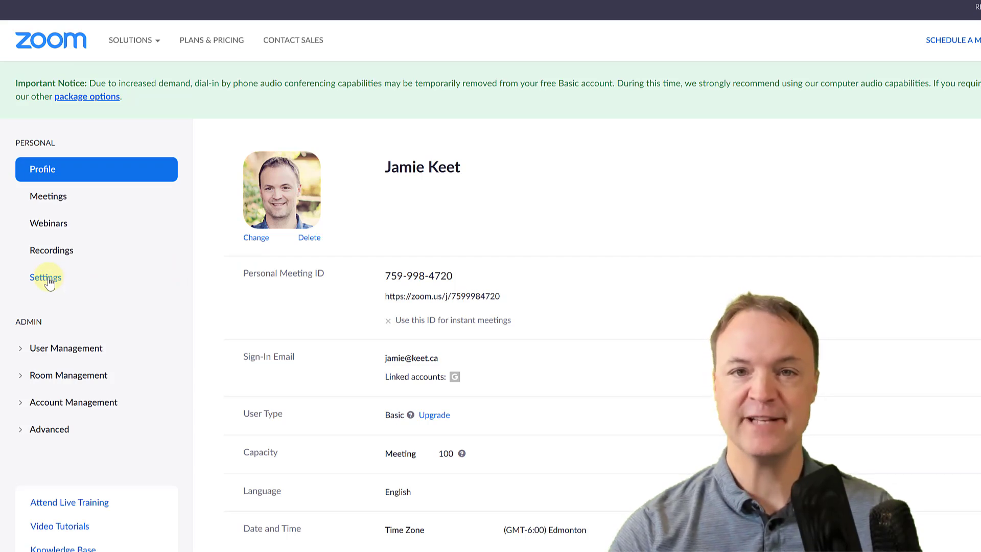
{"action": "left_click", "coordinate": [46, 277]}
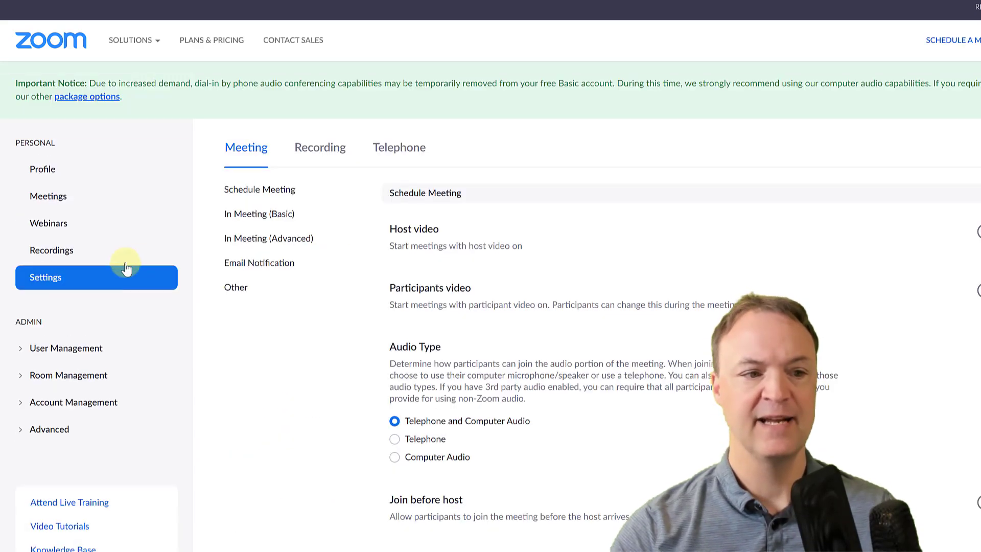
{"action": "left_click", "coordinate": [268, 239]}
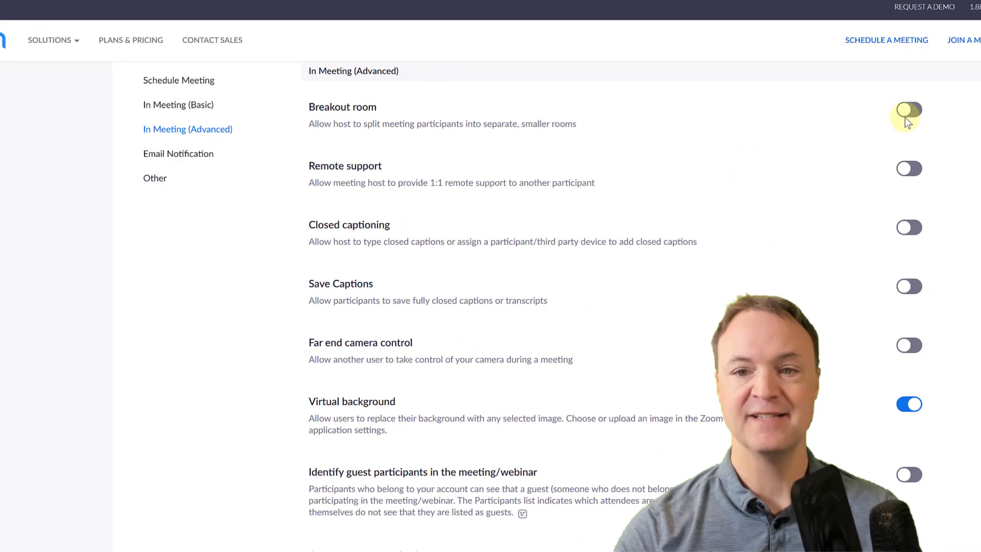
{"action": "left_click", "coordinate": [910, 115]}
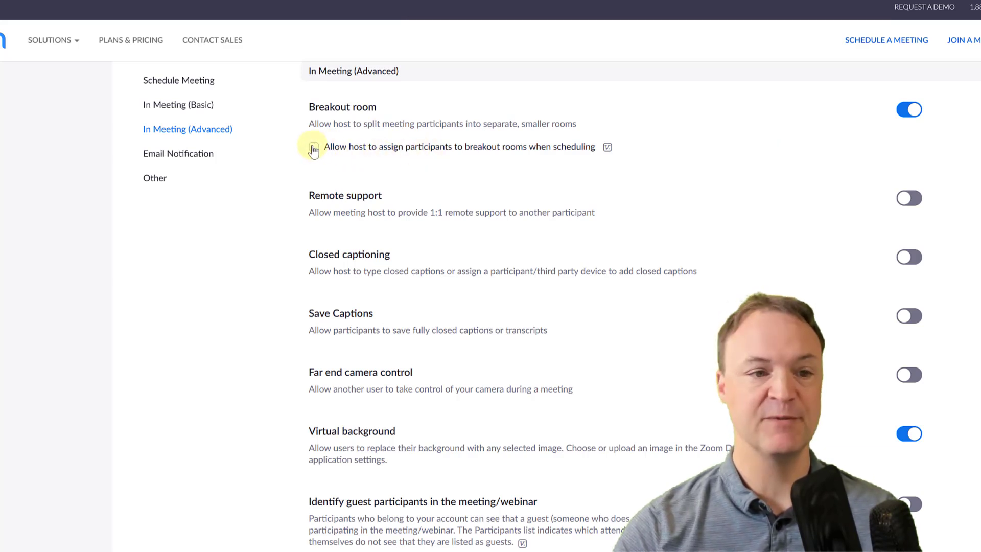
{"action": "left_click", "coordinate": [443, 148]}
{"action": "left_click", "coordinate": [346, 178]}
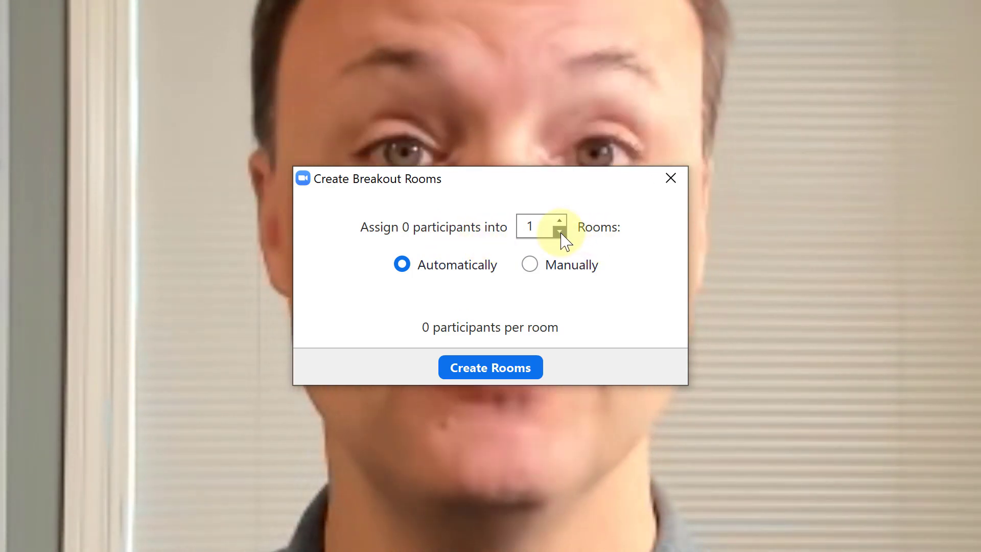
Create a single breakout room with participants assigned manually
{"action": "mouse_move", "coordinate": [482, 181]}
{"action": "left_mouse_down"}
{"action": "mouse_move", "coordinate": [557, 210]}
{"action": "mouse_move", "coordinate": [259, 125]}
{"action": "left_mouse_up"}
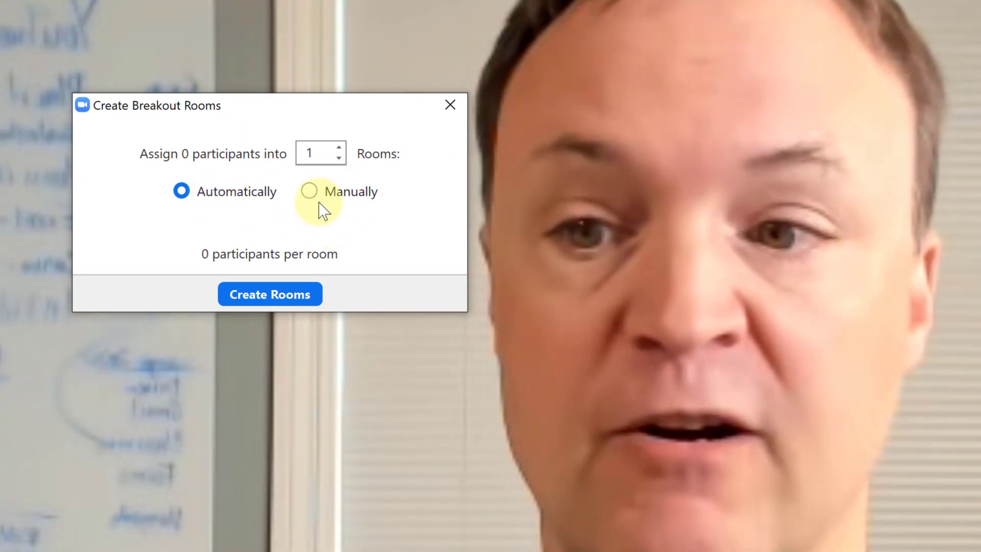
{"action": "left_click", "coordinate": [310, 192]}
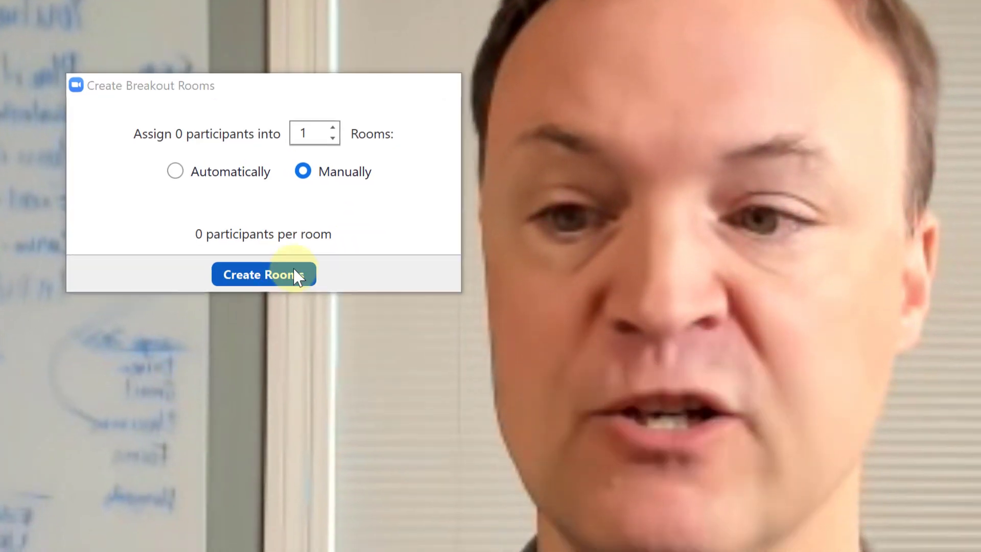
{"action": "left_click", "coordinate": [271, 294]}
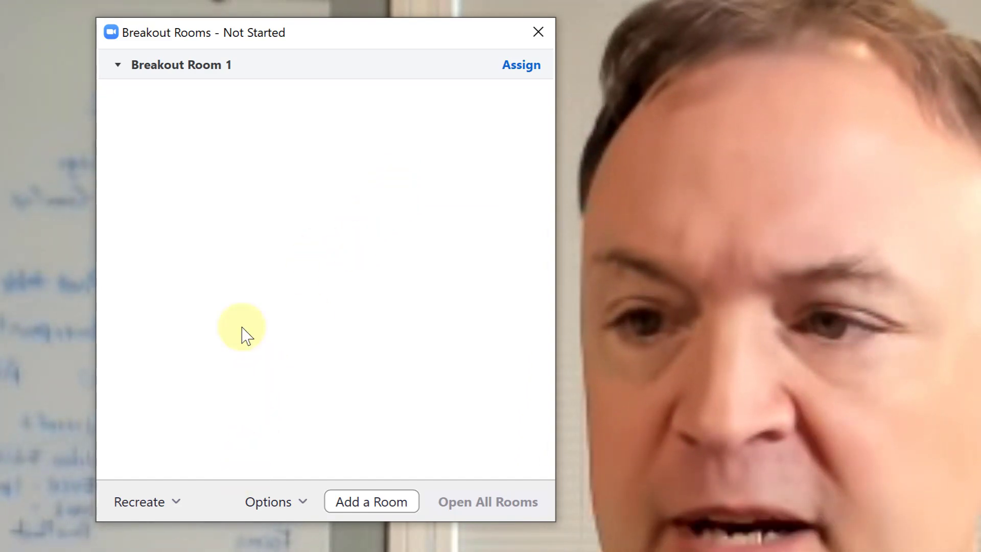
Add a second breakout room and bring up the breakout room Options
{"action": "mouse_move", "coordinate": [125, 72]}
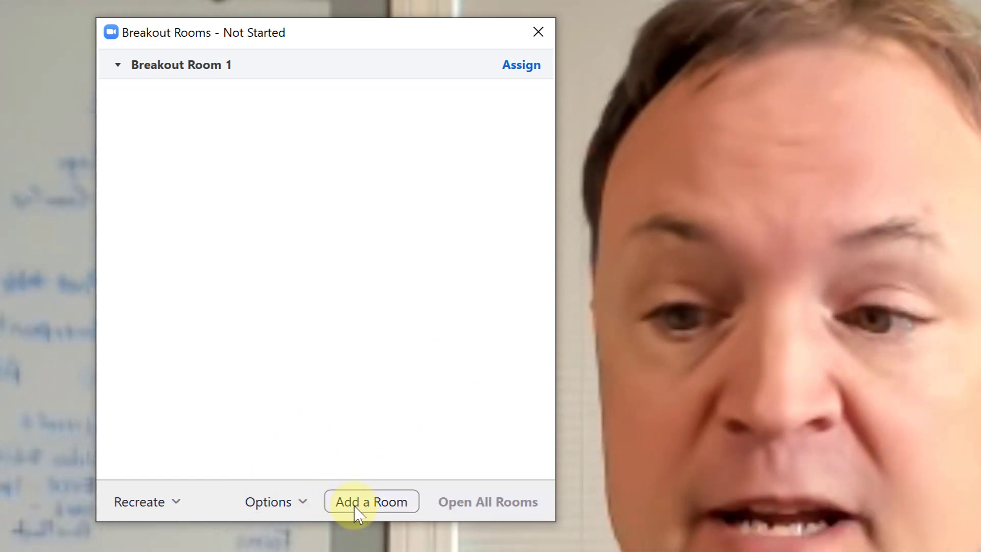
{"action": "left_click", "coordinate": [359, 514]}
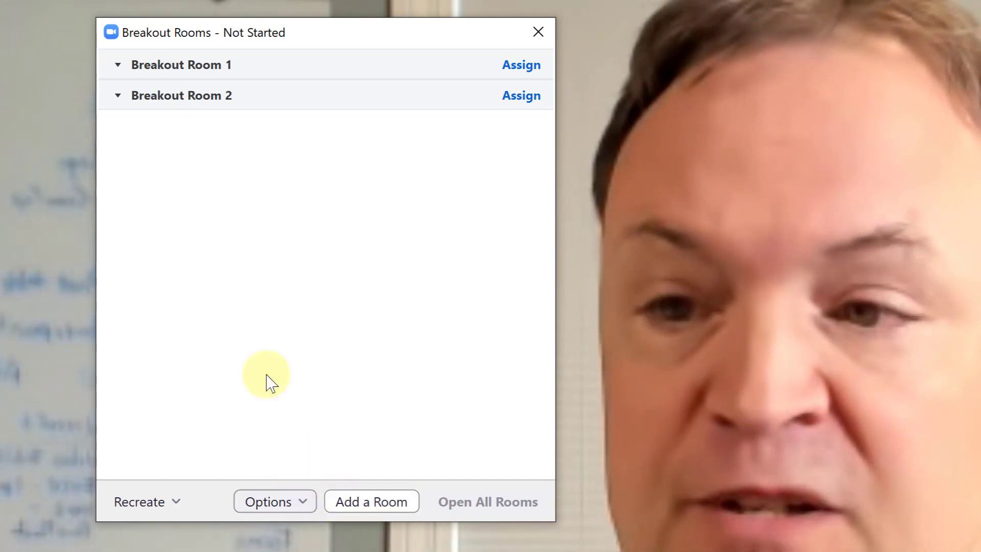
{"action": "mouse_move", "coordinate": [288, 105]}
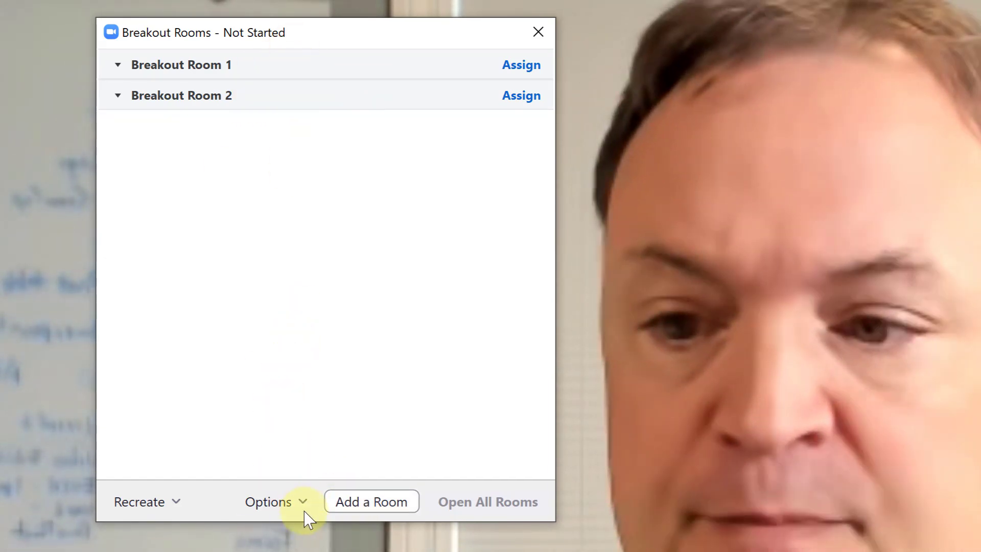
{"action": "left_click", "coordinate": [308, 506]}
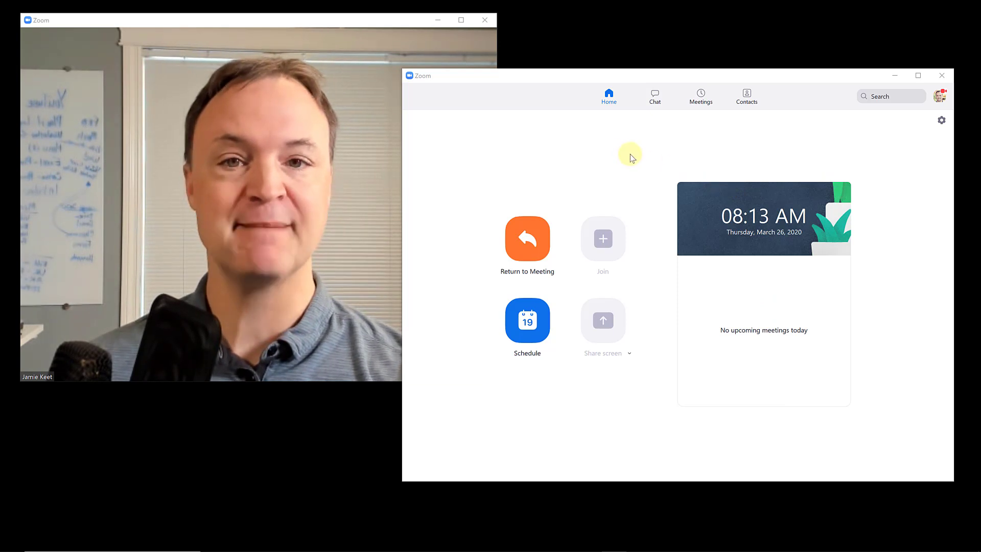
Move the meeting video aside and bring the Zoom Home window to the front
{"action": "mouse_move", "coordinate": [264, 19]}
{"action": "left_mouse_down"}
{"action": "mouse_move", "coordinate": [381, 26]}
{"action": "mouse_move", "coordinate": [350, 33]}
{"action": "mouse_move", "coordinate": [253, 15]}
{"action": "mouse_move", "coordinate": [277, 29]}
{"action": "left_mouse_up"}
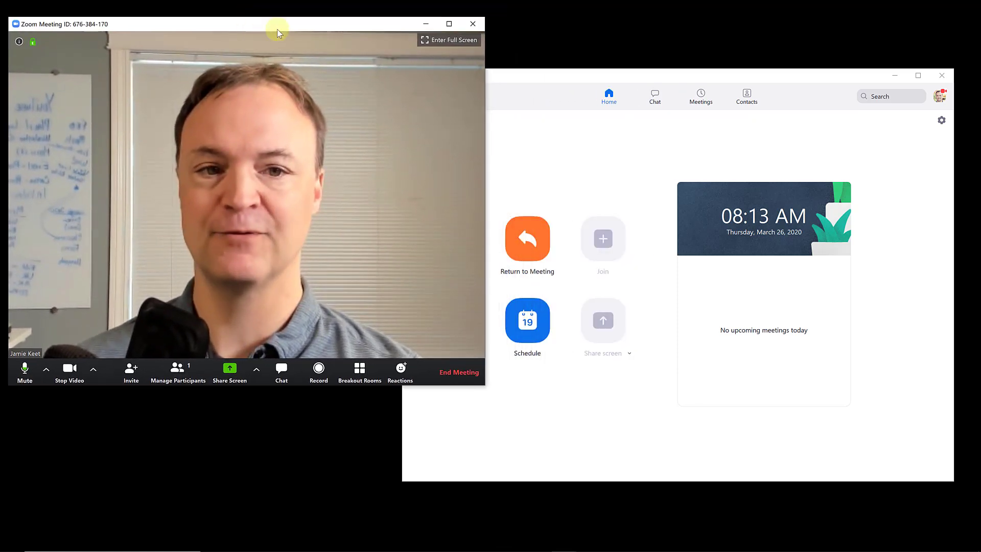
{"action": "left_click", "coordinate": [618, 71]}
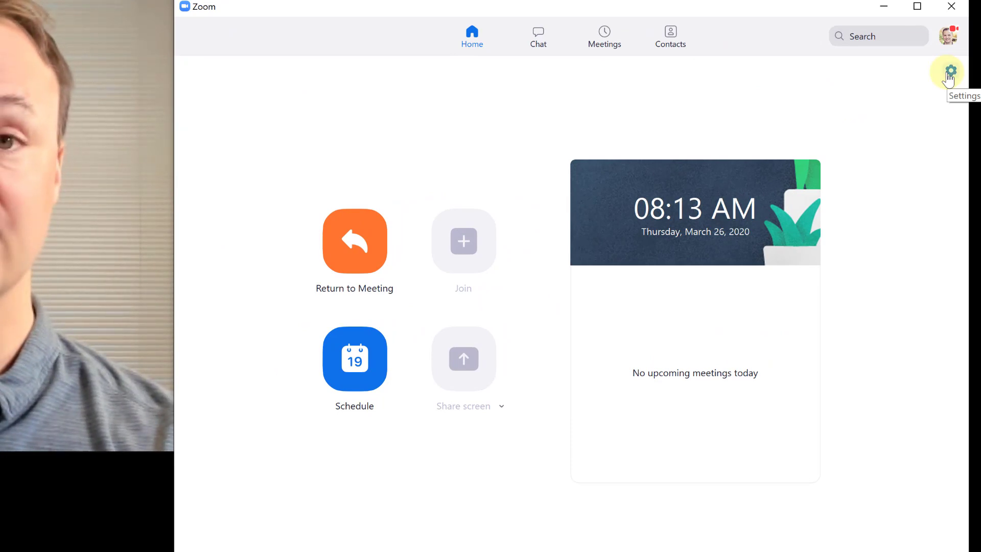
Open Zoom Settings on the General page and move the window into full view
{"action": "left_click", "coordinate": [950, 74]}
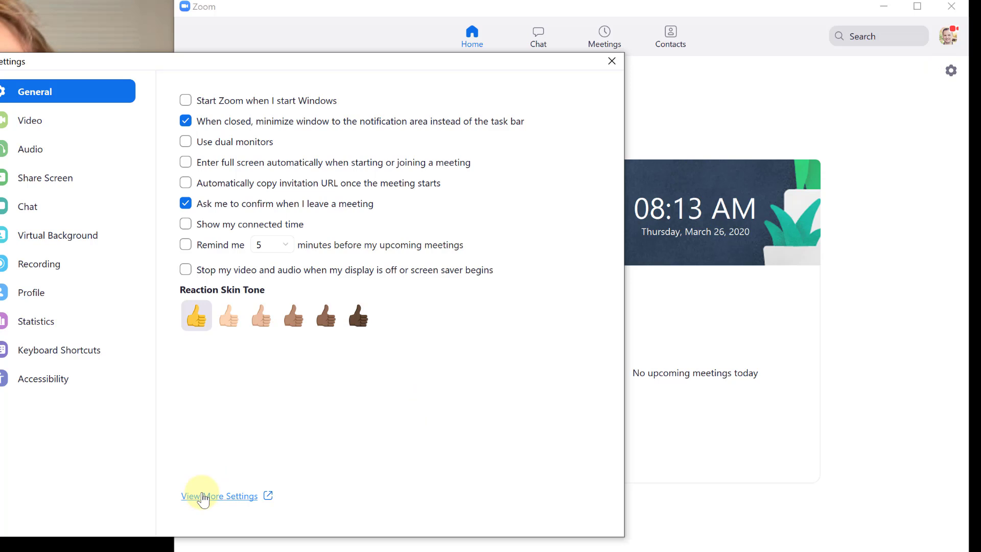
{"action": "left_click", "coordinate": [703, 104]}
{"action": "left_click", "coordinate": [612, 61]}
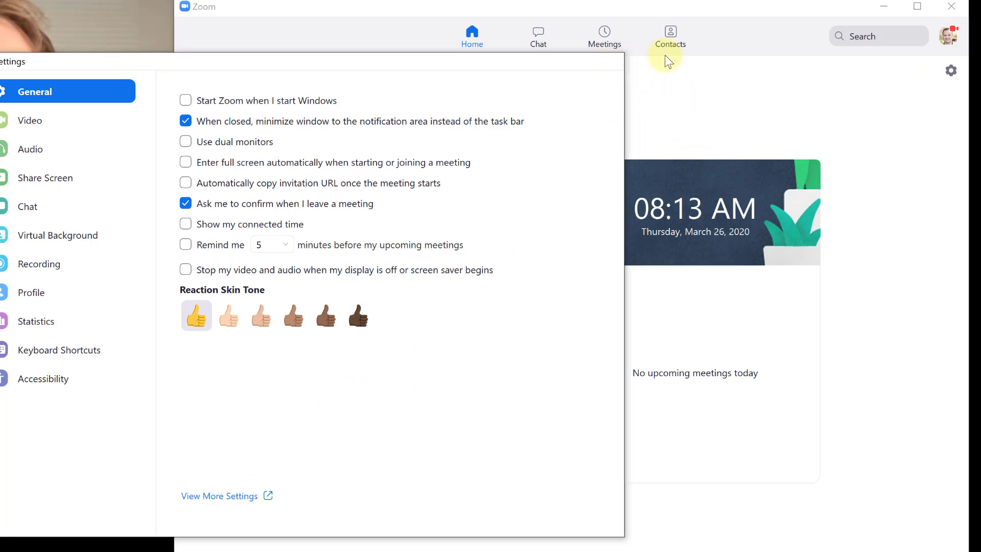
{"action": "left_click", "coordinate": [950, 71]}
{"action": "mouse_move", "coordinate": [396, 72]}
{"action": "left_mouse_down"}
{"action": "mouse_move", "coordinate": [620, 59]}
{"action": "mouse_move", "coordinate": [639, 45]}
{"action": "left_mouse_up"}
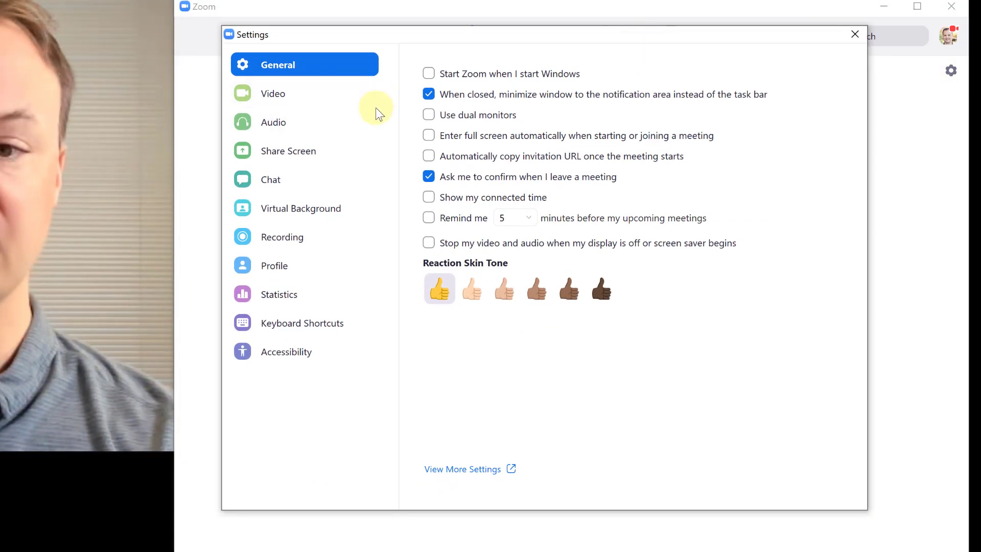
Try the Golden Gate and grass virtual backgrounds, then apply the Earth-from-space image
{"action": "left_click", "coordinate": [327, 209]}
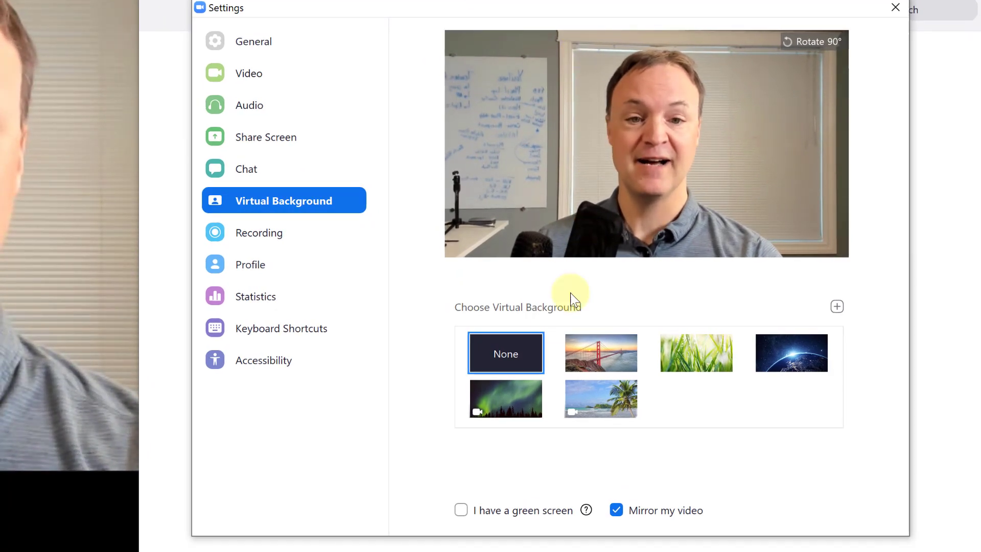
{"action": "left_click", "coordinate": [597, 355]}
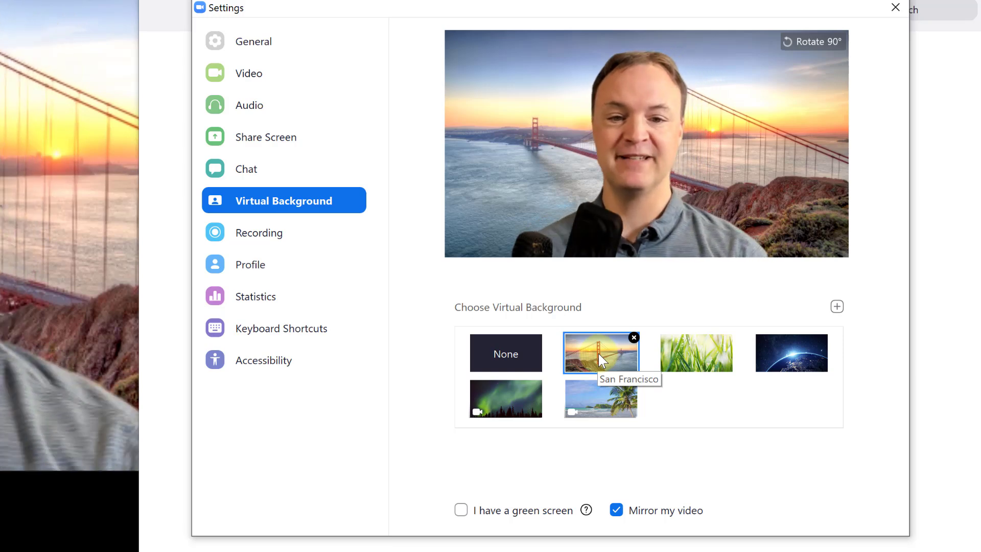
{"action": "left_click", "coordinate": [700, 373]}
{"action": "left_click", "coordinate": [773, 339]}
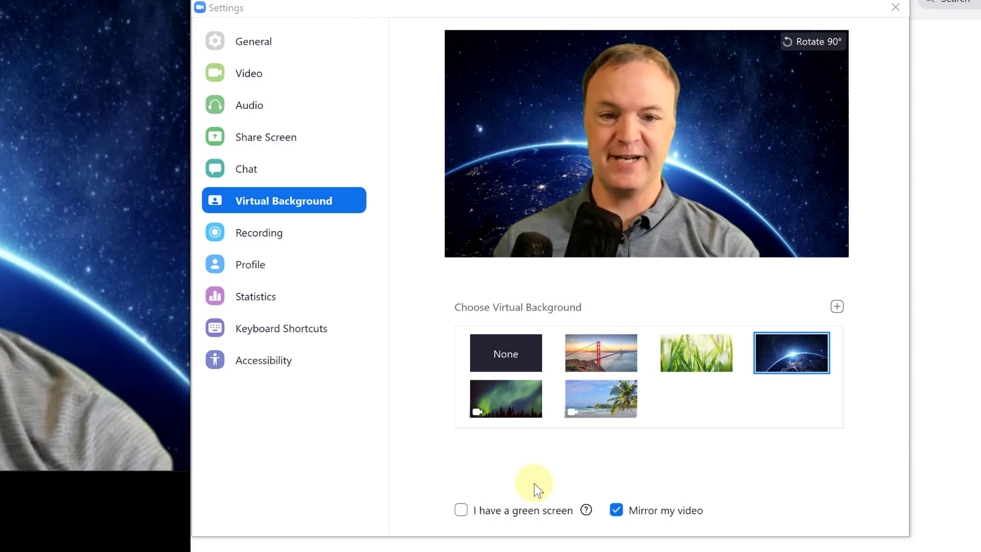
Enable 'I have a green screen' and switch the virtual background back to the Golden Gate Bridge
{"action": "left_click", "coordinate": [461, 512]}
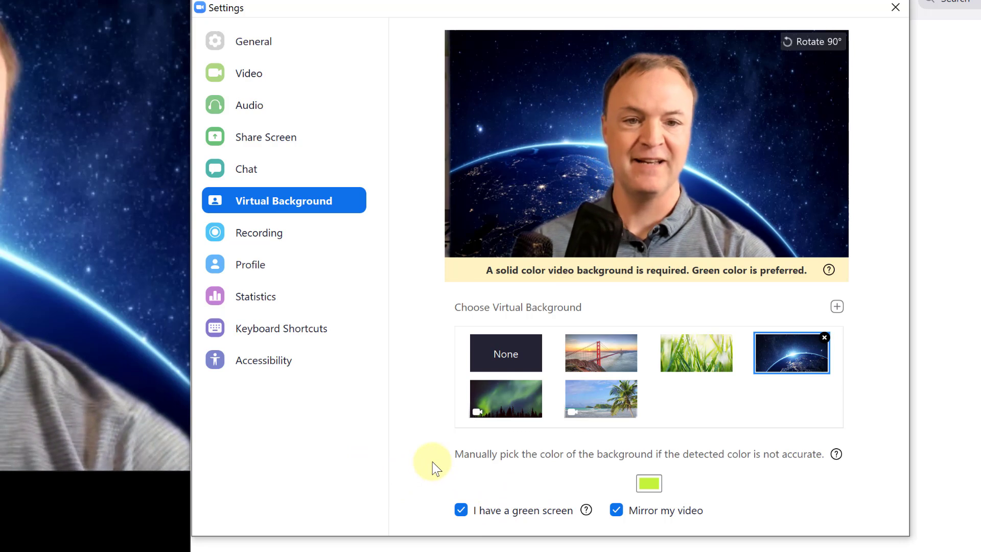
{"action": "left_click", "coordinate": [579, 350]}
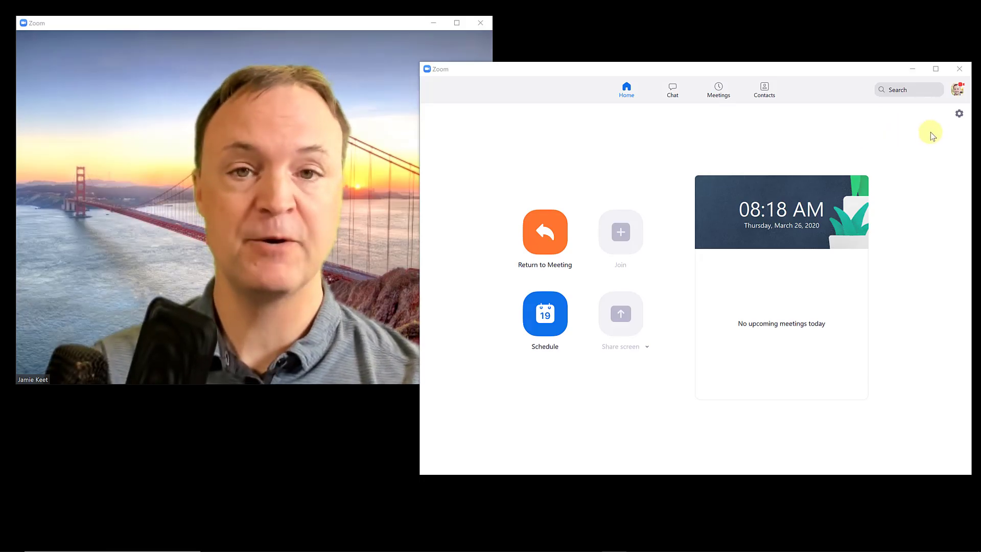
Reopen Settings, scroll through the Video options, then move on to the Audio page
{"action": "left_click", "coordinate": [959, 113]}
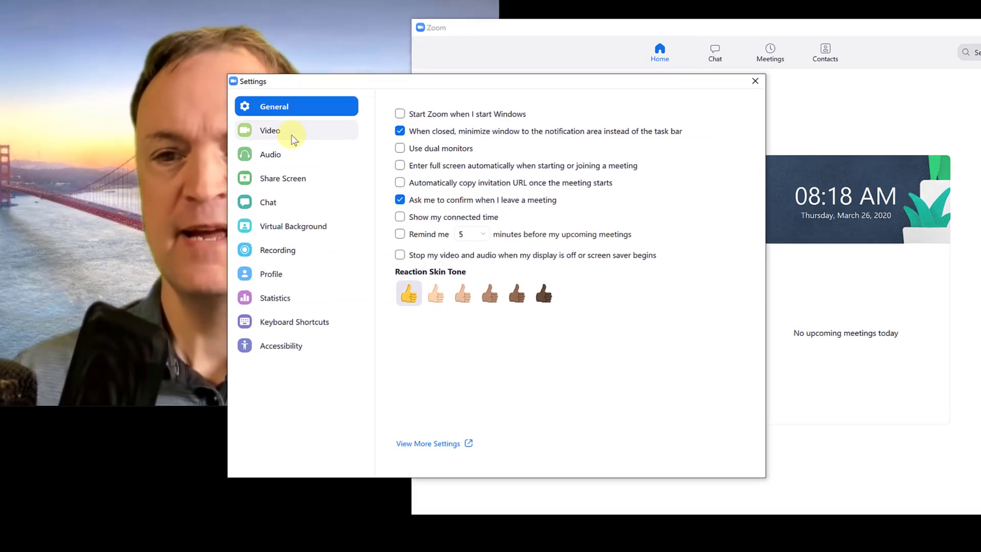
{"action": "left_click", "coordinate": [320, 158]}
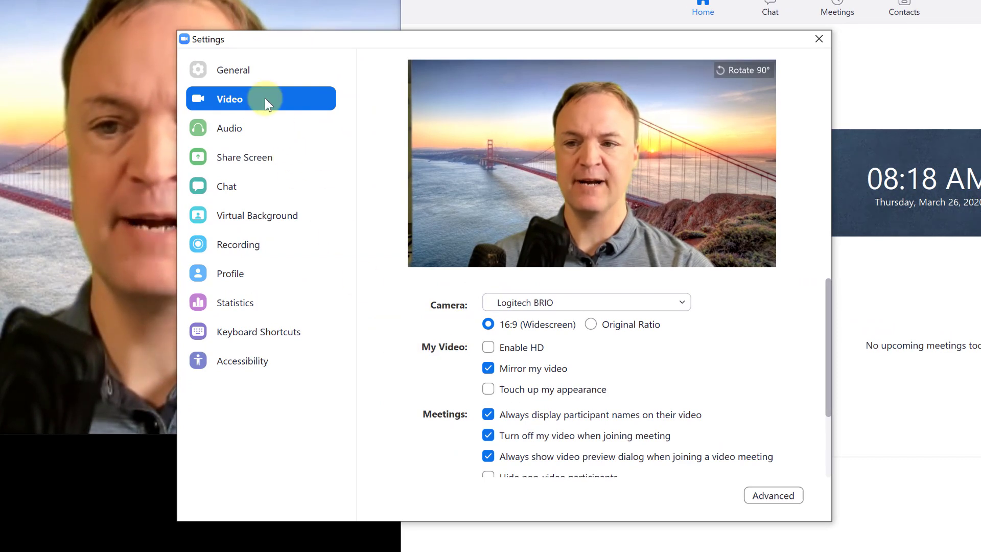
{"action": "scroll", "coordinate": [488, 416], "scroll_direction": "down", "scroll_amount": 1}
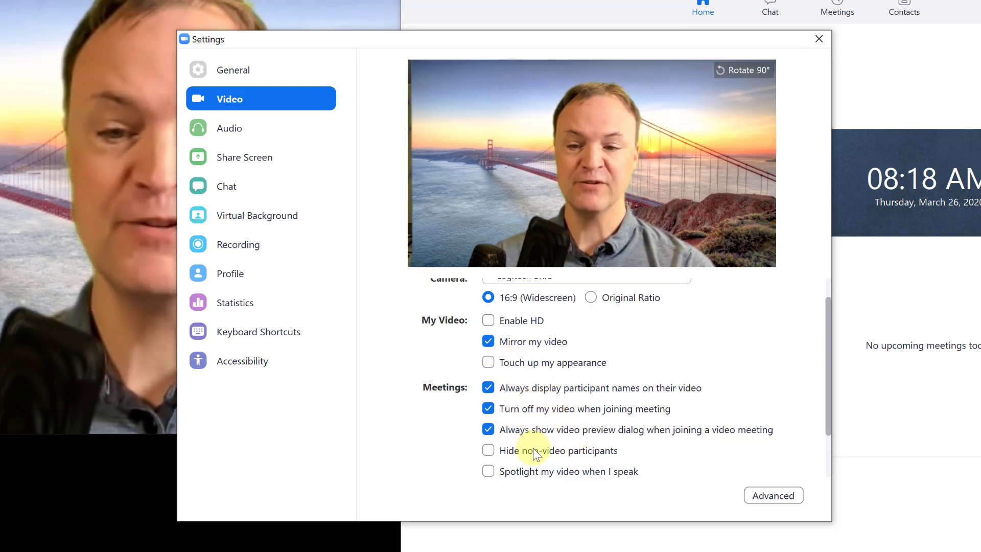
{"action": "left_click", "coordinate": [242, 131]}
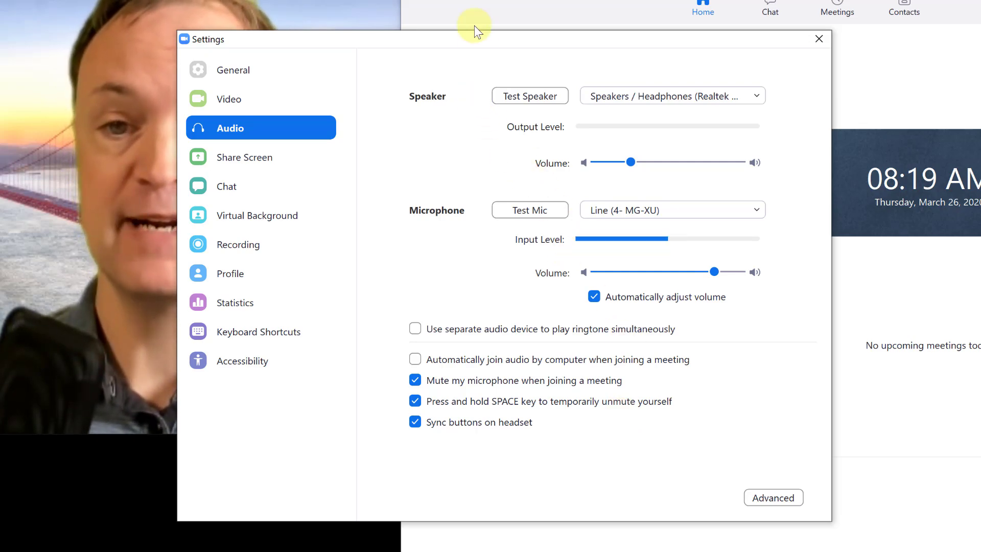
Close the Settings window, leaving the meeting video with the Golden Gate background
{"action": "left_click", "coordinate": [323, 6]}
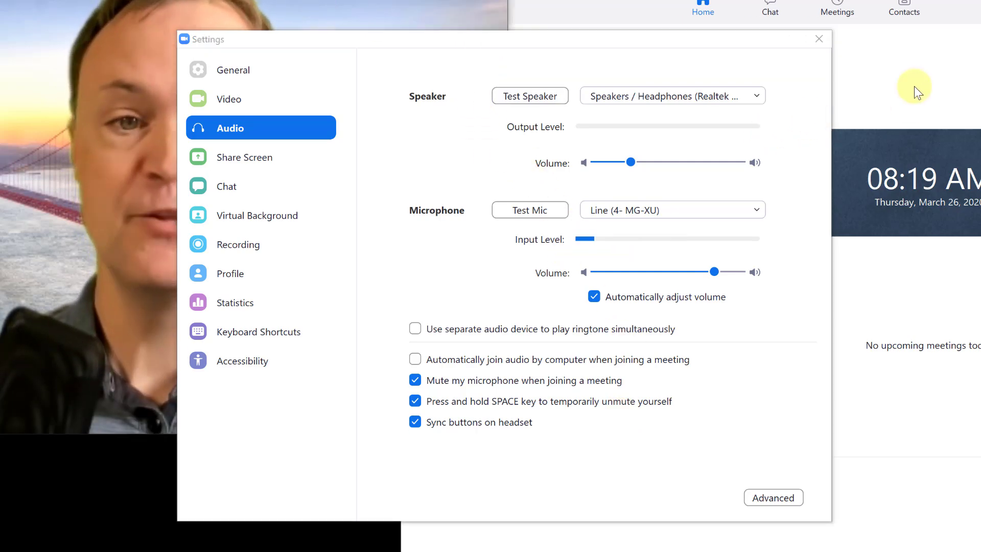
{"action": "left_click", "coordinate": [819, 39]}
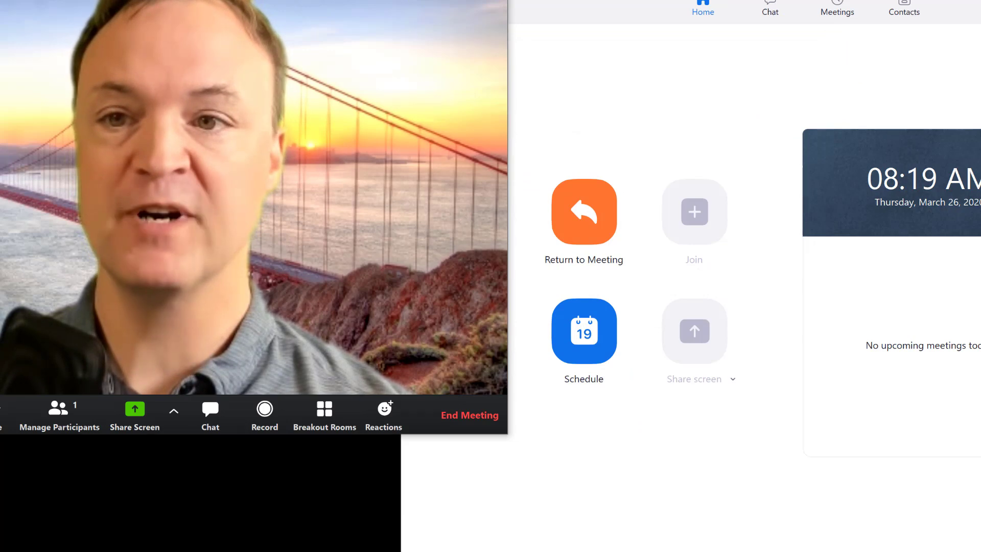